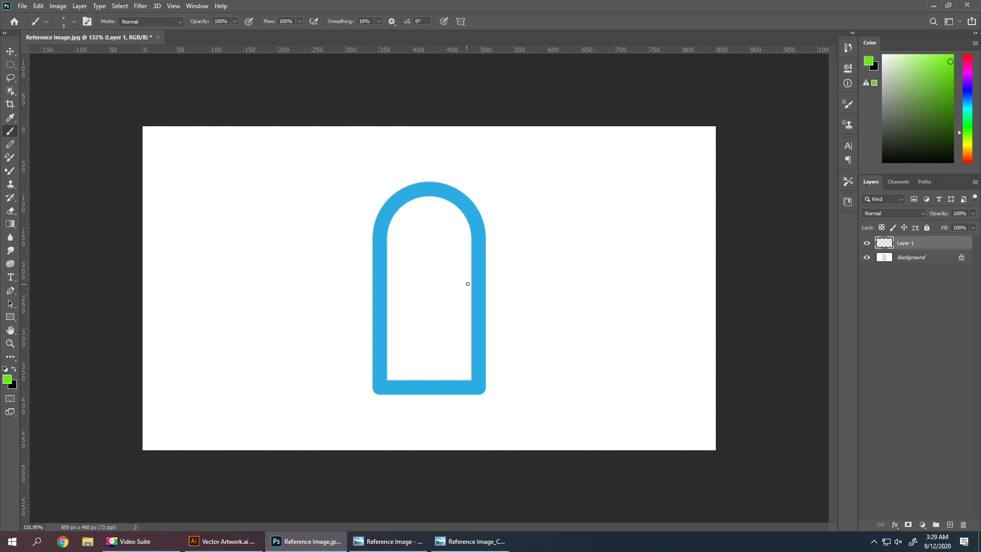
Brush green marks along the arch's right side and at its two bottom corners.
{"action": "mouse_move", "coordinate": [435, 266]}
{"action": "left_mouse_down"}
{"action": "mouse_move", "coordinate": [467, 245]}
{"action": "mouse_move", "coordinate": [480, 284]}
{"action": "left_mouse_up"}
{"action": "left_click_drag", "start_coordinate": [494, 391], "coordinate": [479, 405]}
{"action": "left_click_drag", "start_coordinate": [364, 388], "coordinate": [376, 397]}
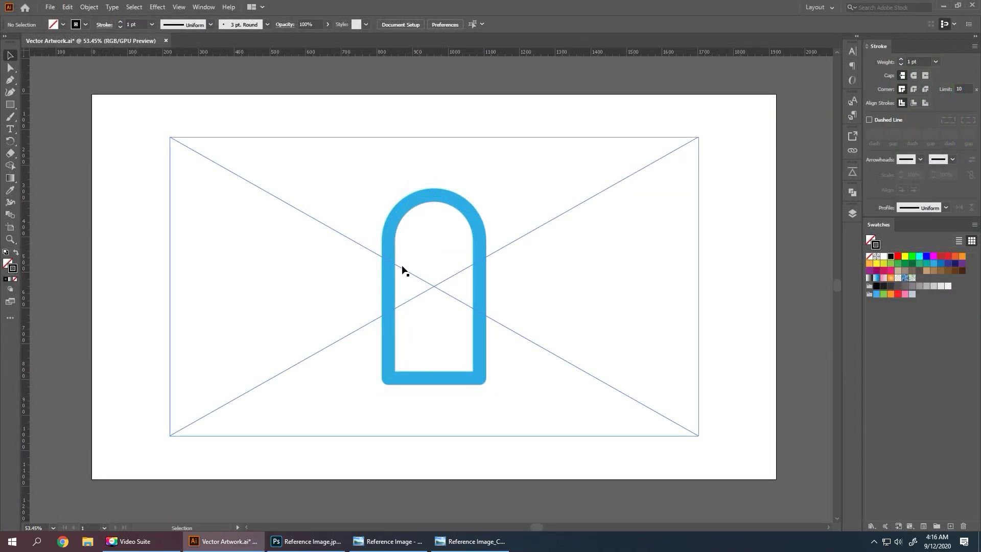
Switch to the Vector Artwork document in Illustrator and turn off Snap to Pixel.
{"action": "left_click", "coordinate": [184, 9]}
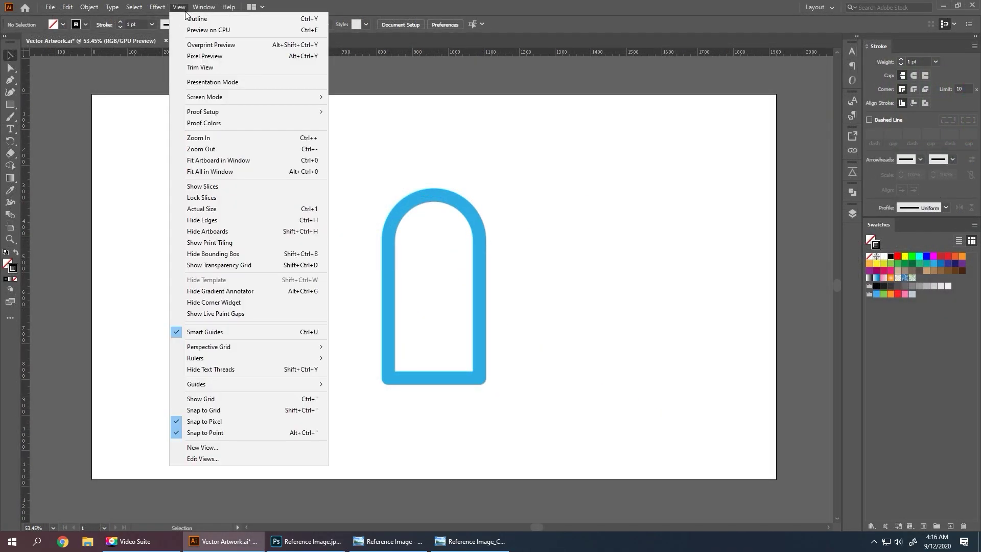
{"action": "left_click", "coordinate": [204, 422]}
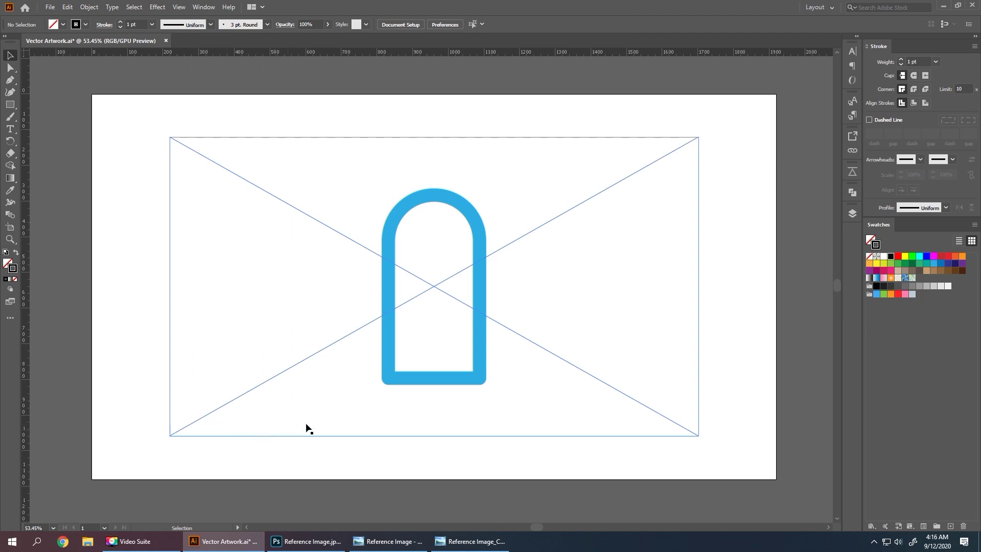
Dim the images on the Reference Image layer to 50%.
{"action": "left_click", "coordinate": [852, 213]}
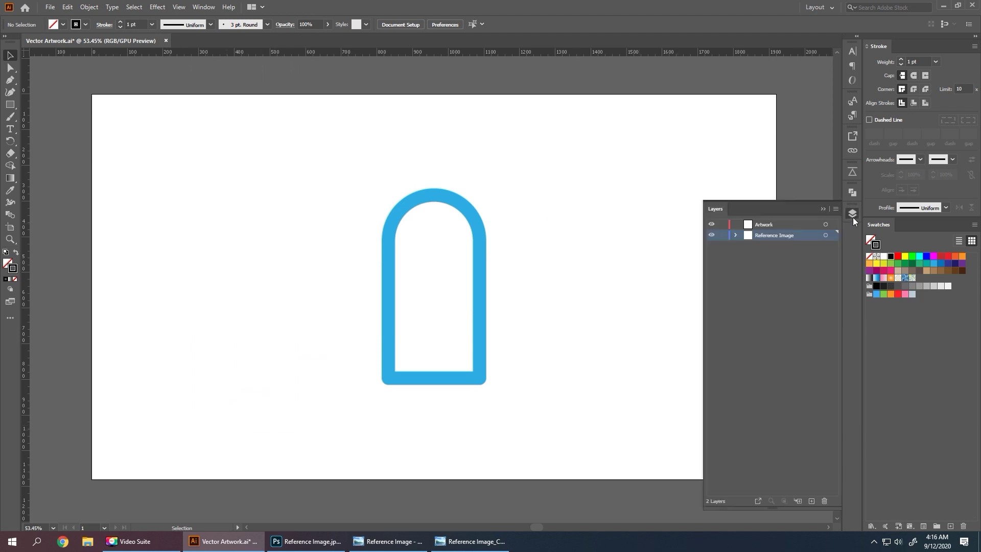
{"action": "left_click", "coordinate": [826, 236]}
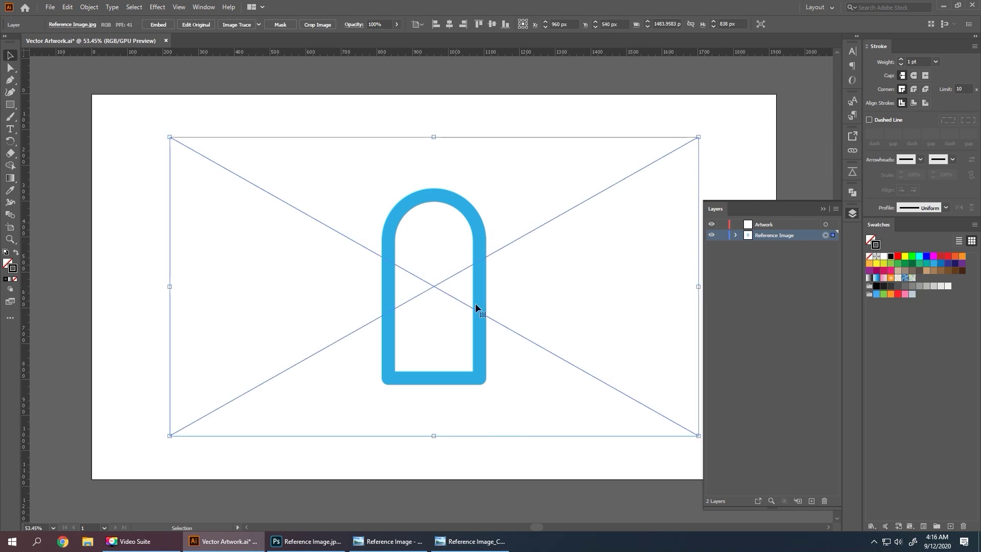
{"action": "double_click", "coordinate": [803, 236]}
{"action": "left_click", "coordinate": [612, 289]}
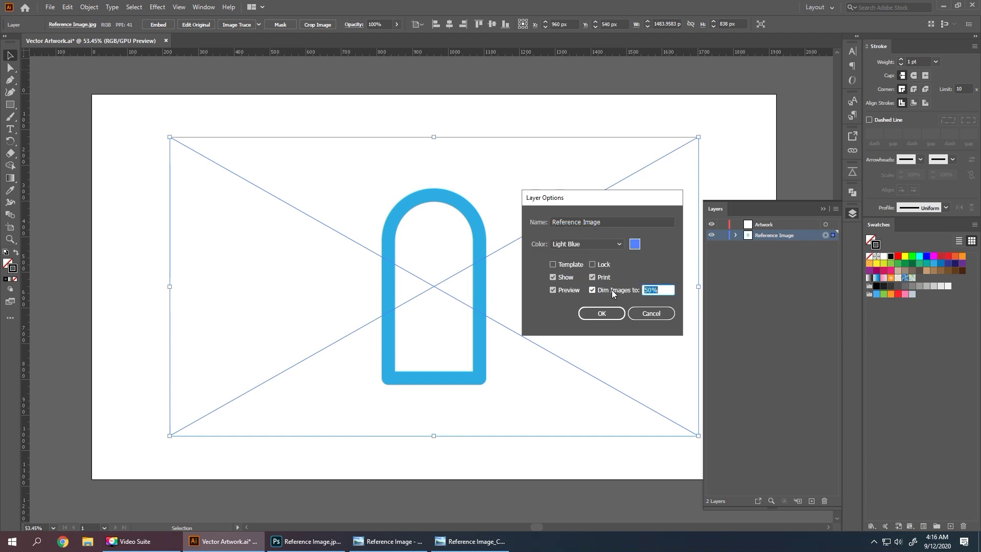
{"action": "left_click", "coordinate": [606, 316]}
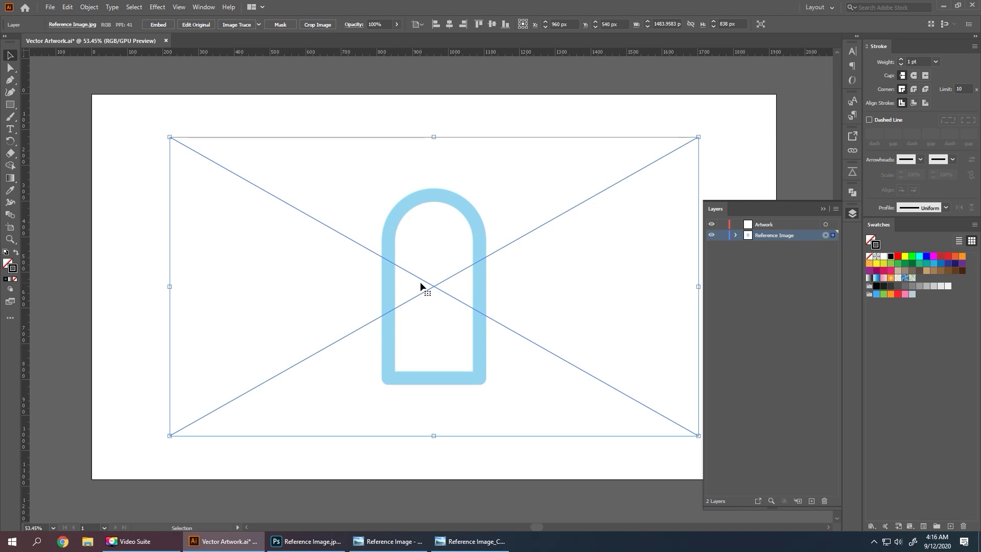
Lock the Reference Image layer and make the Artwork layer active.
{"action": "left_click", "coordinate": [722, 236]}
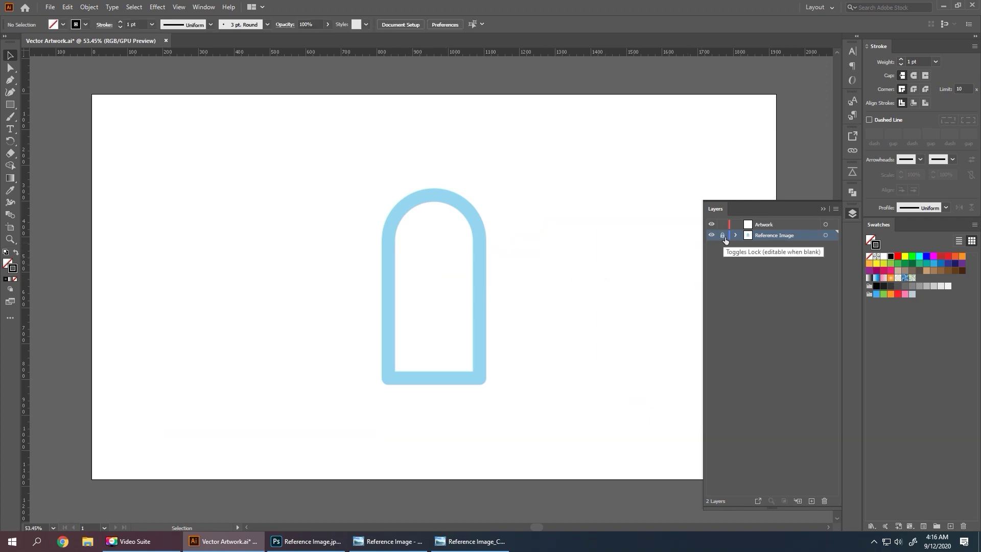
{"action": "left_click", "coordinate": [783, 229]}
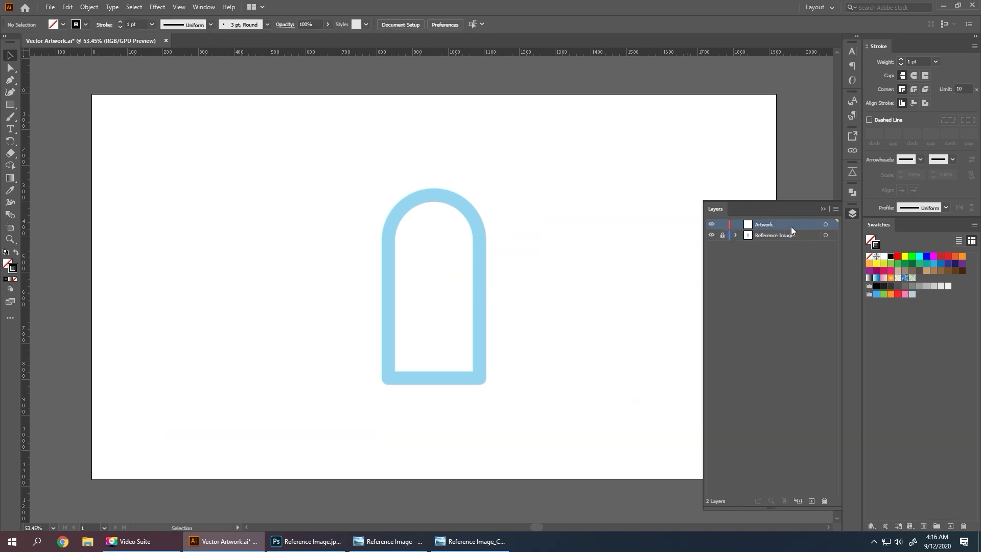
{"action": "left_click", "coordinate": [850, 214]}
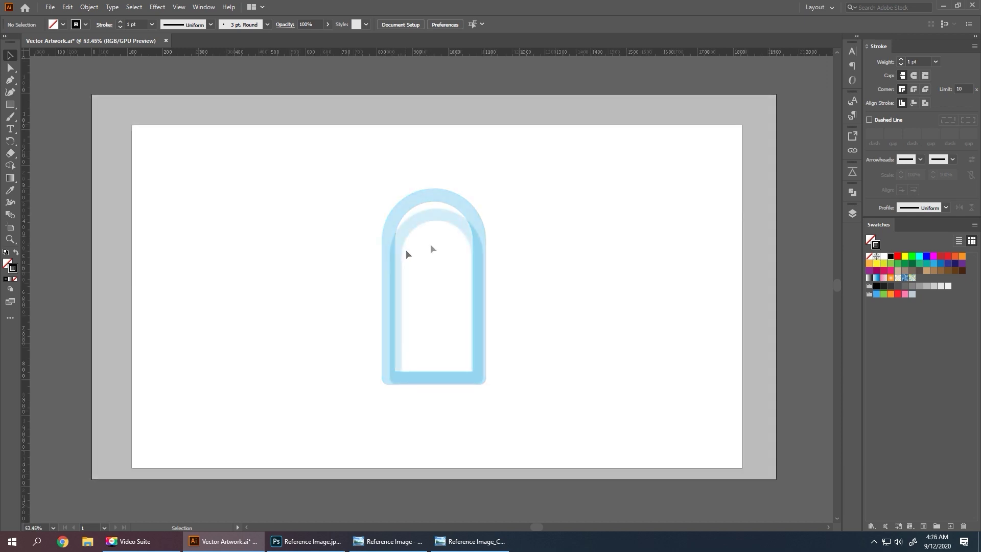
Draw a rectangle about 200 × 37.4 px matching the band's thickness and centre it over the top of the arch.
{"action": "key", "text": "z"}
{"action": "left_click_drag", "start_coordinate": [421, 229], "coordinate": [543, 280]}
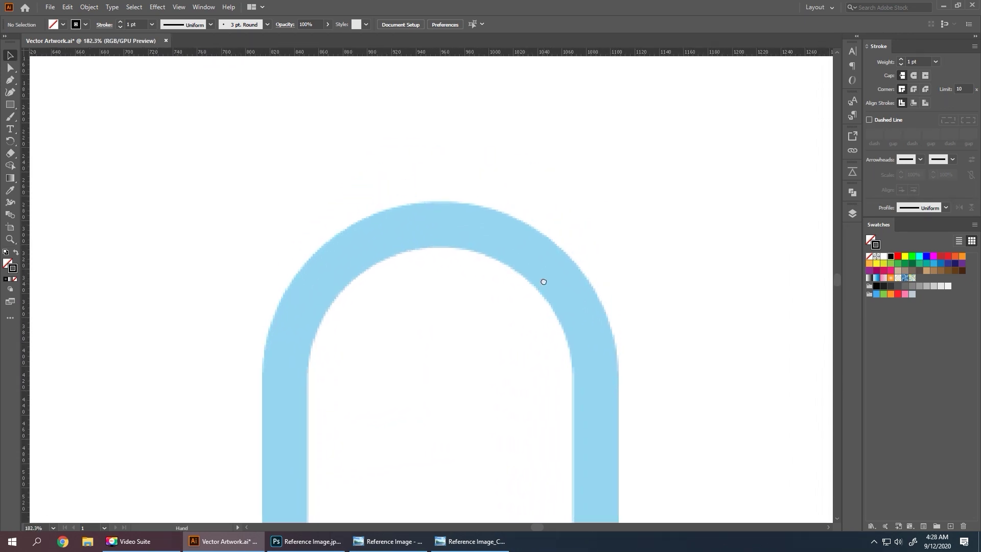
{"action": "key", "text": "m"}
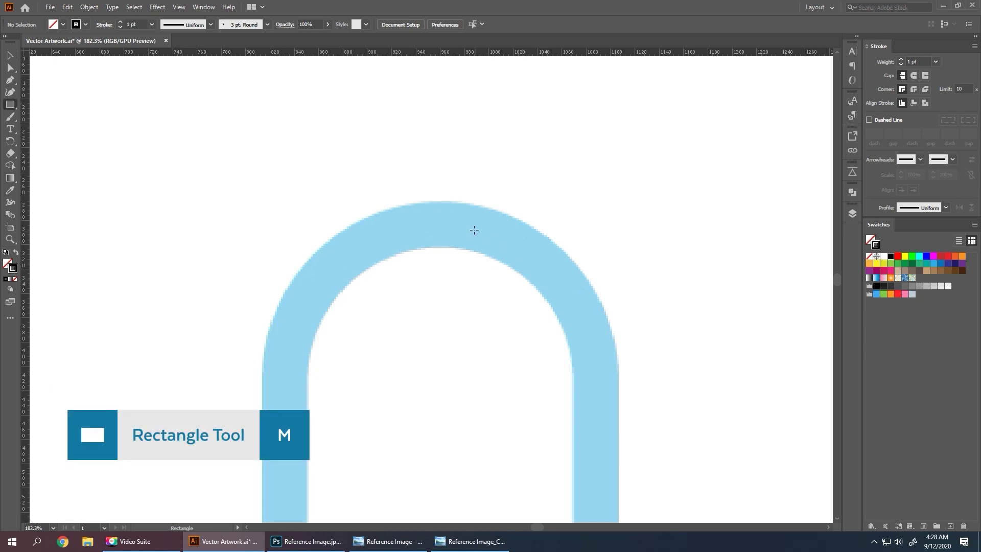
{"action": "left_click_drag", "start_coordinate": [441, 201], "coordinate": [684, 247]}
{"action": "key", "text": "v"}
{"action": "left_click_drag", "start_coordinate": [603, 247], "coordinate": [497, 253]}
{"action": "left_click_drag", "start_coordinate": [506, 296], "coordinate": [518, 254]}
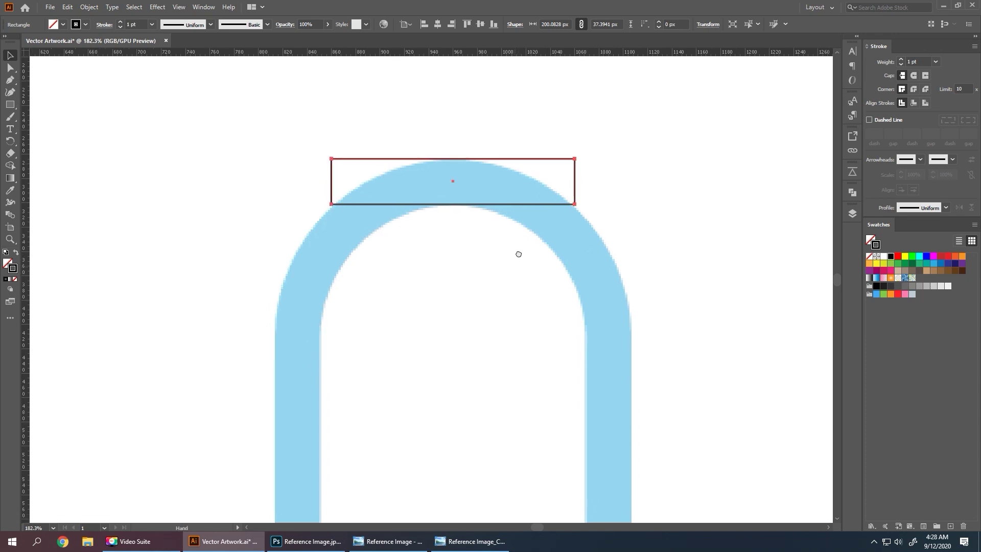
Duplicate the measuring rectangle onto the bottom bar of the reference shape and align it with the bar's edges.
{"action": "scroll", "coordinate": [471, 212], "scroll_direction": "down", "scroll_amount": 3}
{"action": "left_click_drag", "start_coordinate": [511, 136], "coordinate": [517, 457]}
{"action": "scroll", "coordinate": [517, 458], "scroll_direction": "up", "scroll_amount": 5}
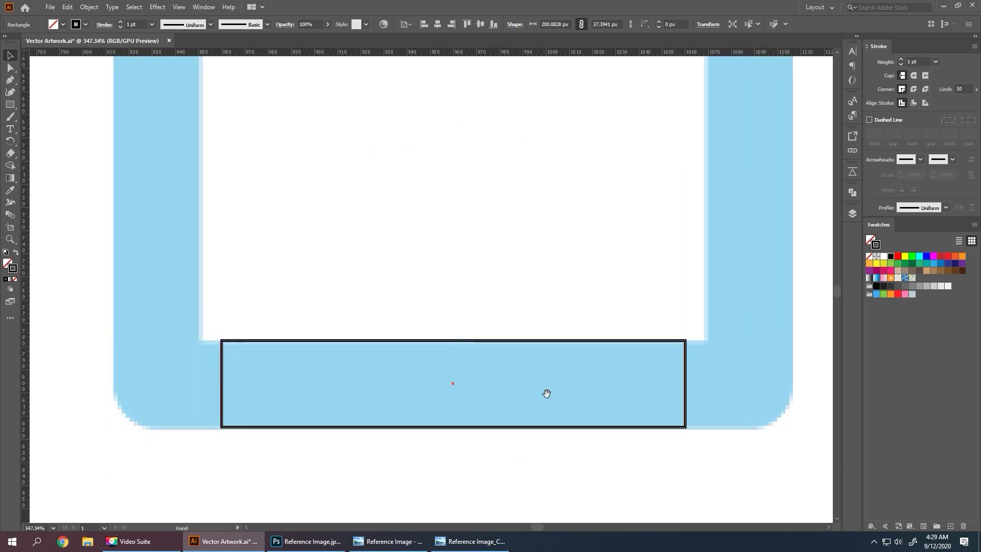
{"action": "left_click_drag", "start_coordinate": [546, 394], "coordinate": [536, 396]}
{"action": "left_click_drag", "start_coordinate": [533, 342], "coordinate": [534, 345]}
{"action": "key", "text": "Down"}
{"action": "key", "text": "Up"}
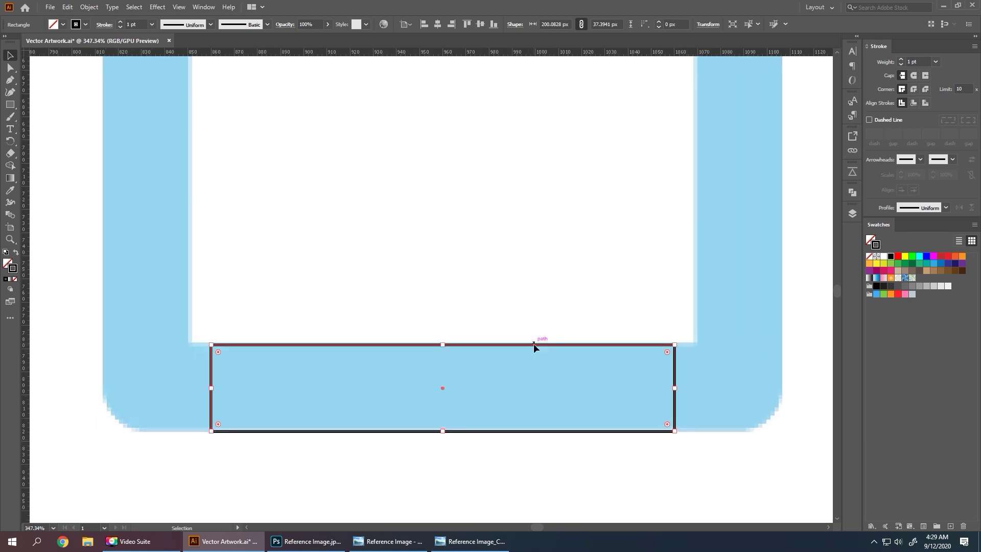
Place a copy of the measuring rectangle over the shape's right side, rotated upright and aligned to the band.
{"action": "left_click", "coordinate": [678, 158]}
{"action": "left_click_drag", "start_coordinate": [633, 214], "coordinate": [521, 151]}
{"action": "left_click_drag", "start_coordinate": [614, 175], "coordinate": [493, 296]}
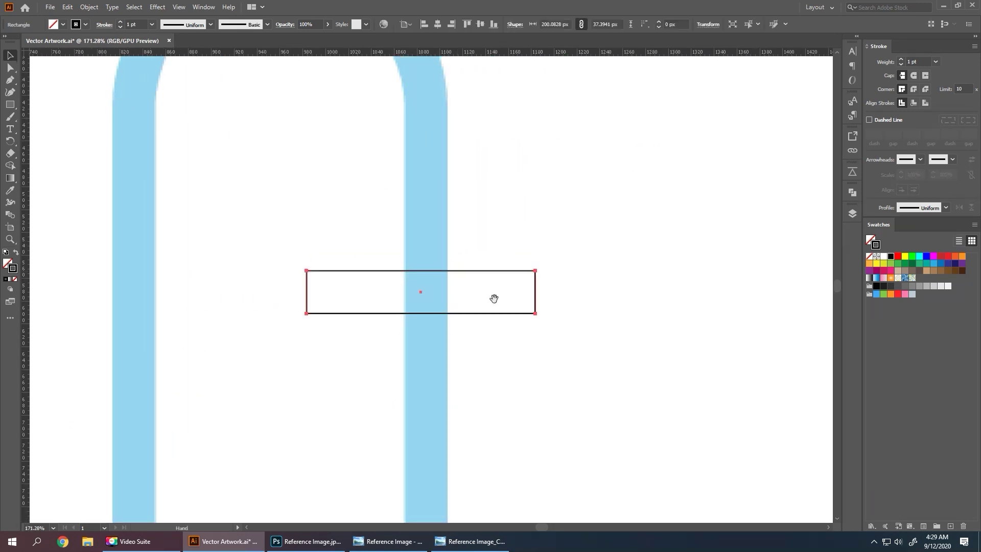
{"action": "left_click_drag", "start_coordinate": [539, 319], "coordinate": [462, 181]}
{"action": "left_click_drag", "start_coordinate": [420, 296], "coordinate": [491, 295]}
Duplicate the upright measuring rectangle onto the left side of the reference shape.
{"action": "left_click_drag", "start_coordinate": [491, 294], "coordinate": [203, 274]}
{"action": "scroll", "coordinate": [728, 289], "scroll_direction": "down", "scroll_amount": 1}
{"action": "scroll", "coordinate": [394, 271], "scroll_direction": "down", "scroll_amount": 5}
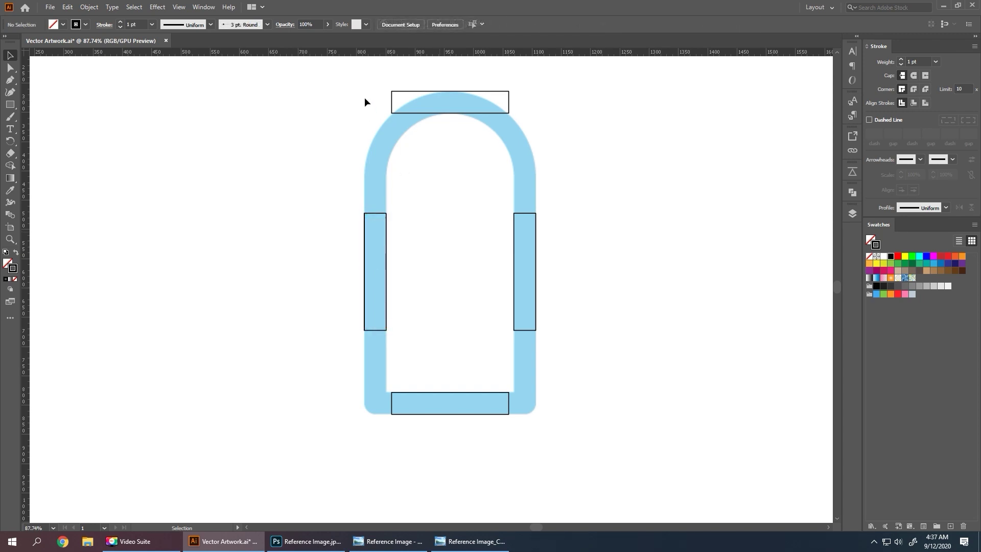
Place two horizontal and two vertical guides through the centres of the four measuring rectangles.
{"action": "left_click_drag", "start_coordinate": [363, 95], "coordinate": [554, 427]}
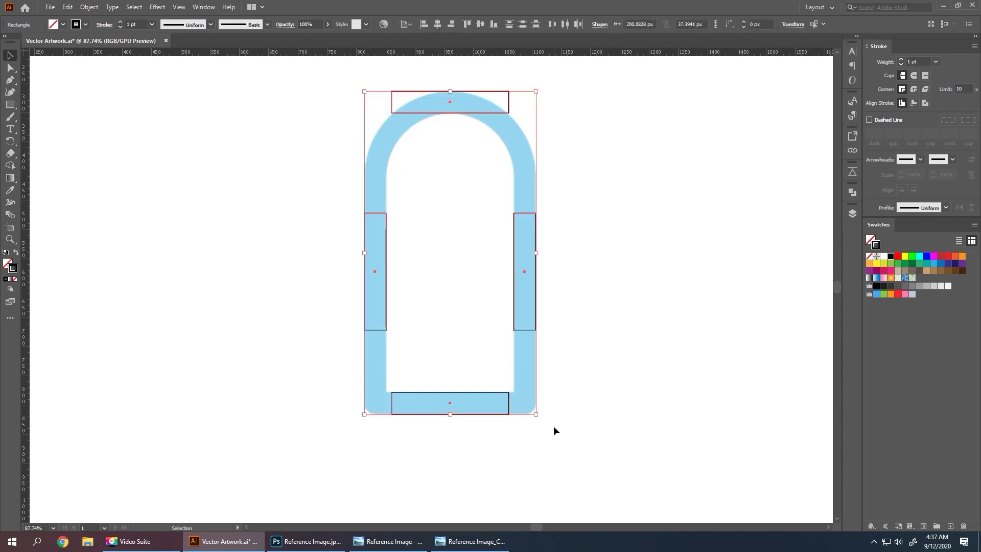
{"action": "left_click_drag", "start_coordinate": [490, 53], "coordinate": [449, 100]}
{"action": "left_click_drag", "start_coordinate": [469, 56], "coordinate": [451, 403]}
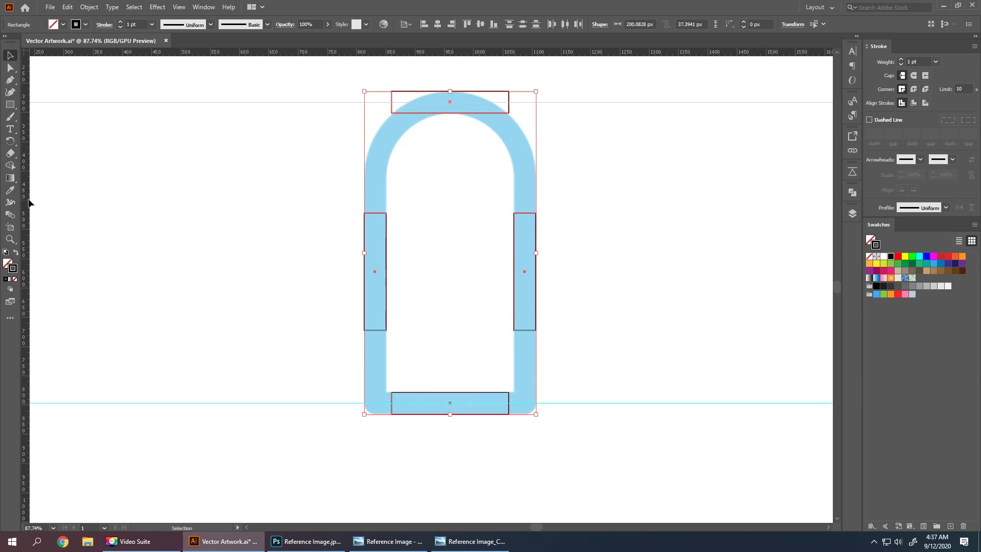
{"action": "left_click_drag", "start_coordinate": [24, 197], "coordinate": [375, 276]}
{"action": "left_click_drag", "start_coordinate": [24, 194], "coordinate": [525, 276]}
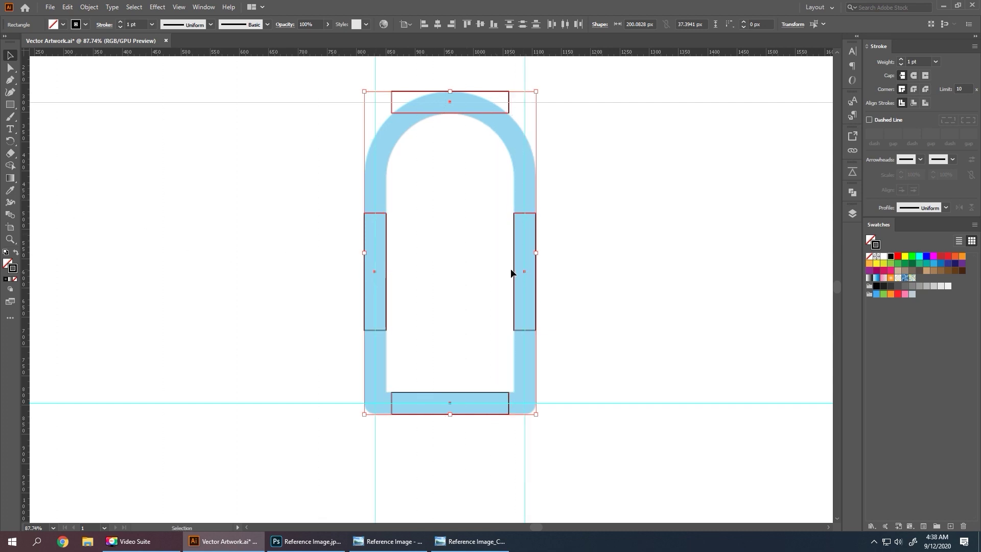
Delete the four measuring rectangles and draw a rectangle about 255.5 × 514.5 px between the guide intersections.
{"action": "left_click", "coordinate": [556, 206]}
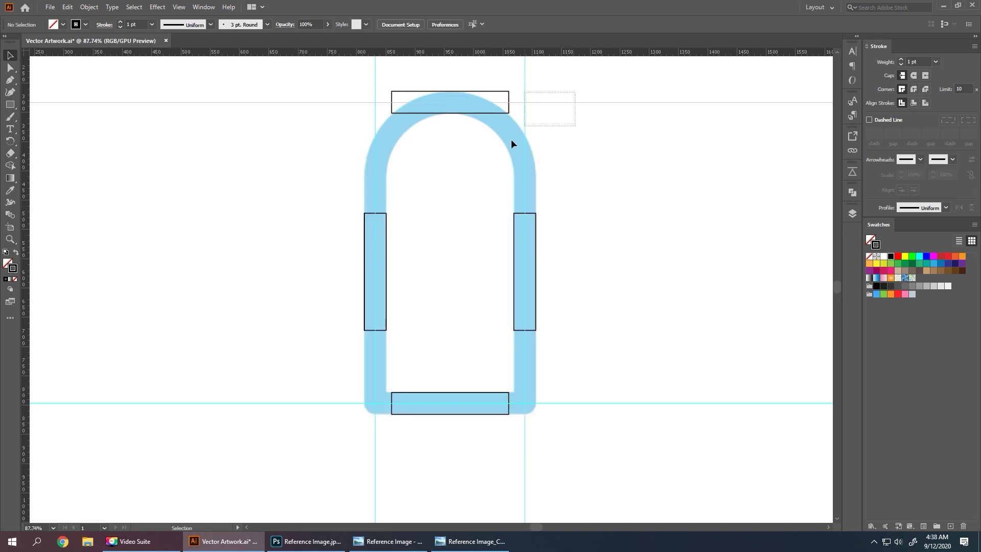
{"action": "left_click_drag", "start_coordinate": [511, 139], "coordinate": [333, 404]}
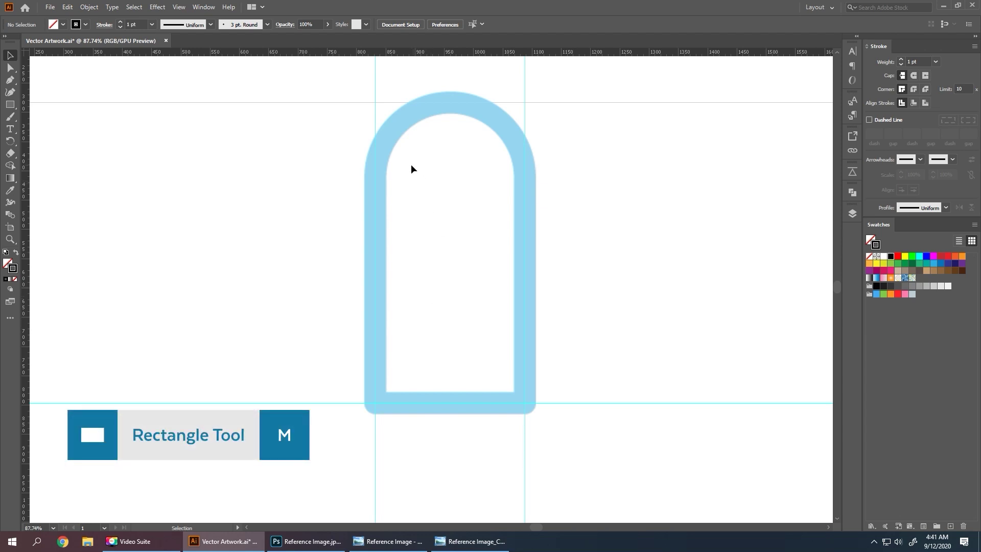
{"action": "key", "text": "m"}
{"action": "left_click_drag", "start_coordinate": [375, 103], "coordinate": [526, 403]}
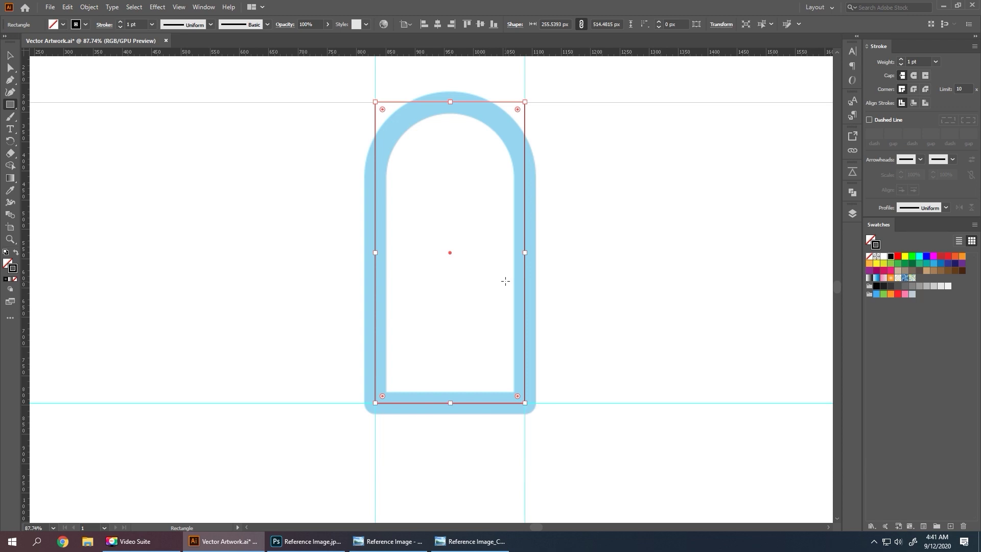
Round the rectangle's two top corners to a radius of about 127.8 px, forming a full arch.
{"action": "key", "text": "a"}
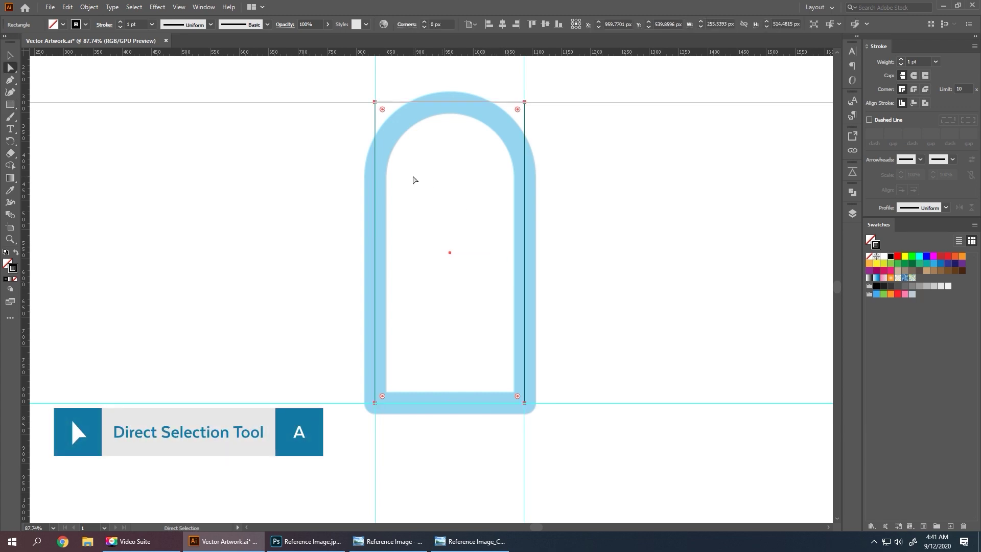
{"action": "left_click_drag", "start_coordinate": [369, 92], "coordinate": [544, 119]}
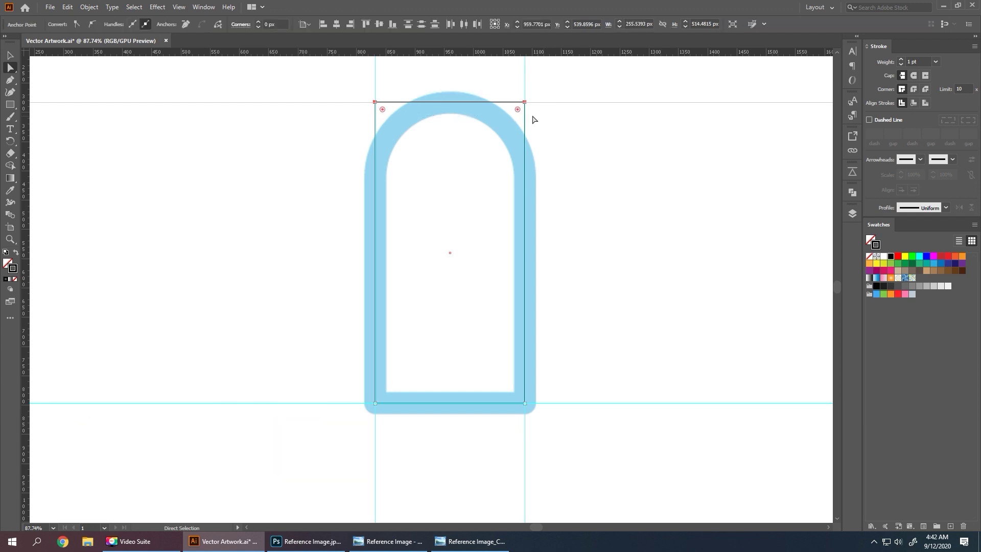
{"action": "left_click_drag", "start_coordinate": [386, 110], "coordinate": [428, 234]}
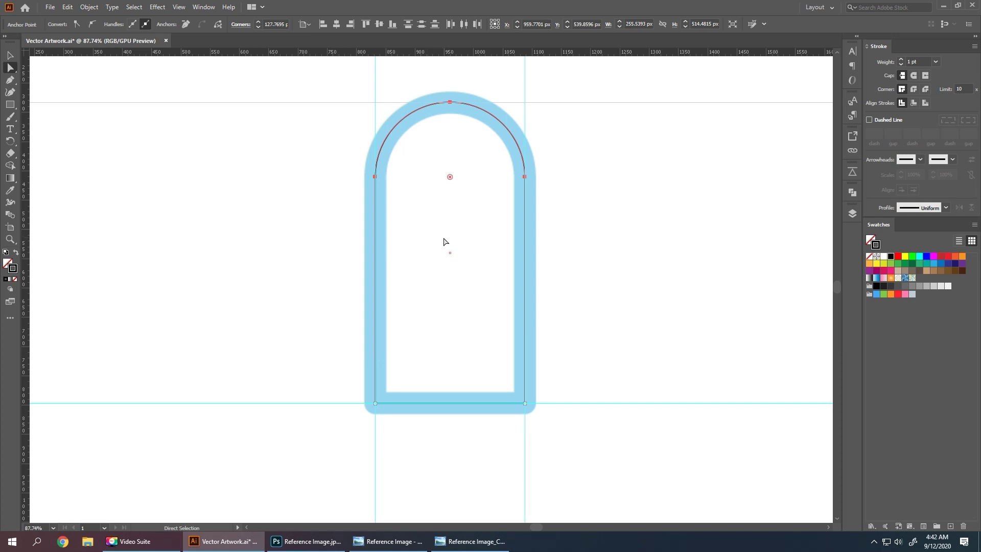
Give the arched outline a round corner join and a stroke weight of 35 pt.
{"action": "key", "text": "v"}
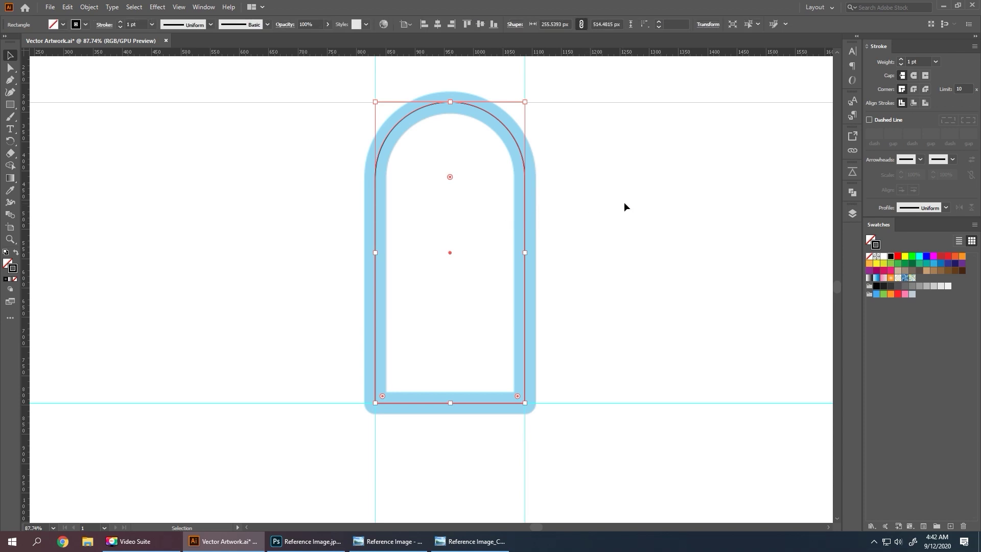
{"action": "left_click", "coordinate": [914, 90]}
{"action": "left_click", "coordinate": [910, 60]}
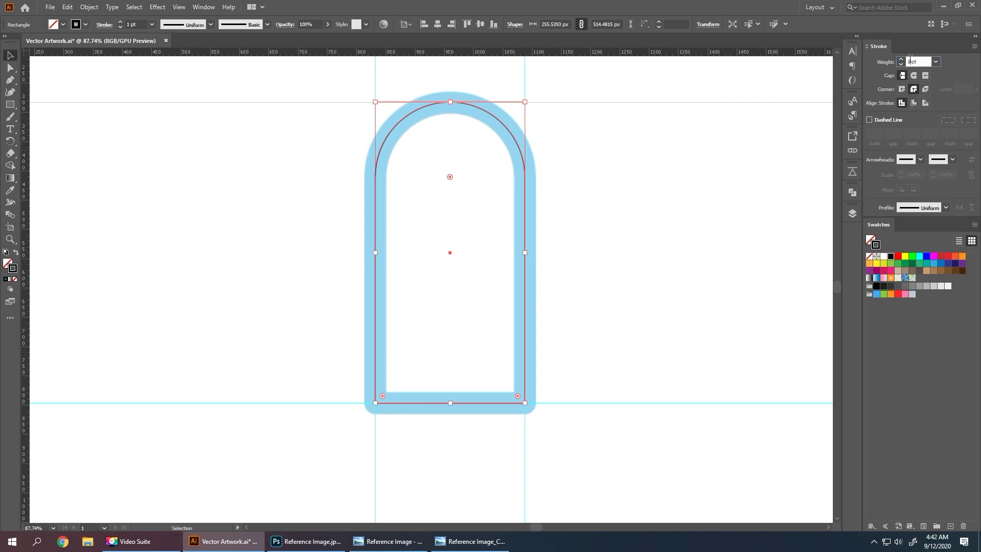
{"action": "left_click_drag", "start_coordinate": [910, 59], "coordinate": [907, 63]}
{"action": "key", "text": "BackSpace"}
{"action": "type", "text": "4"}
{"action": "key", "text": "Return"}
{"action": "scroll", "coordinate": [910, 62], "scroll_direction": "up", "scroll_amount": 12}
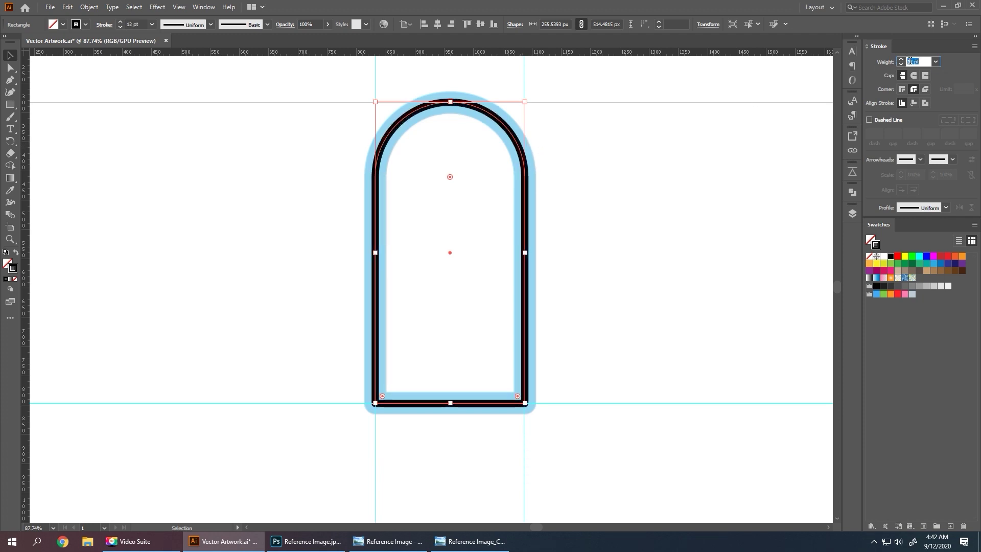
{"action": "scroll", "coordinate": [910, 62], "scroll_direction": "up", "scroll_amount": 12}
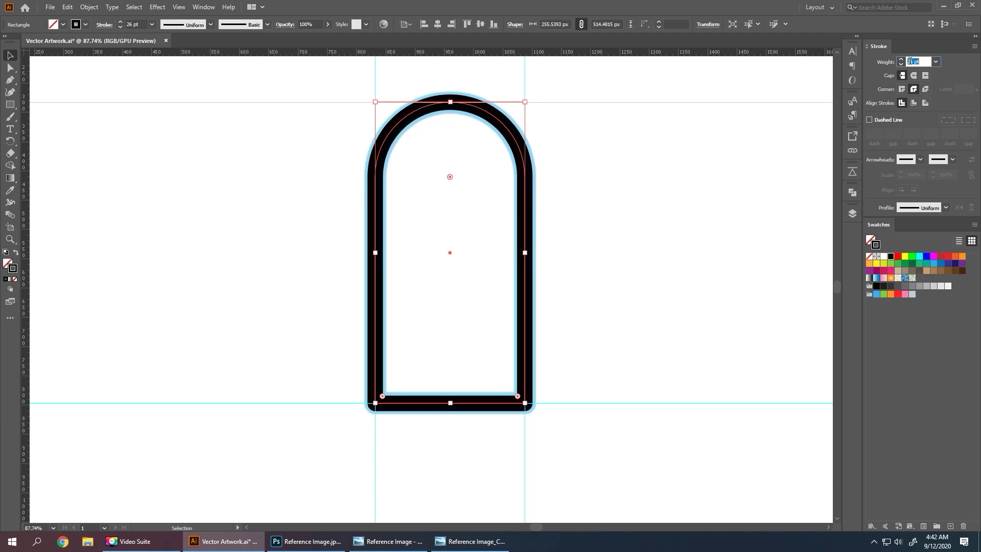
{"action": "scroll", "coordinate": [910, 61], "scroll_direction": "up", "scroll_amount": 2}
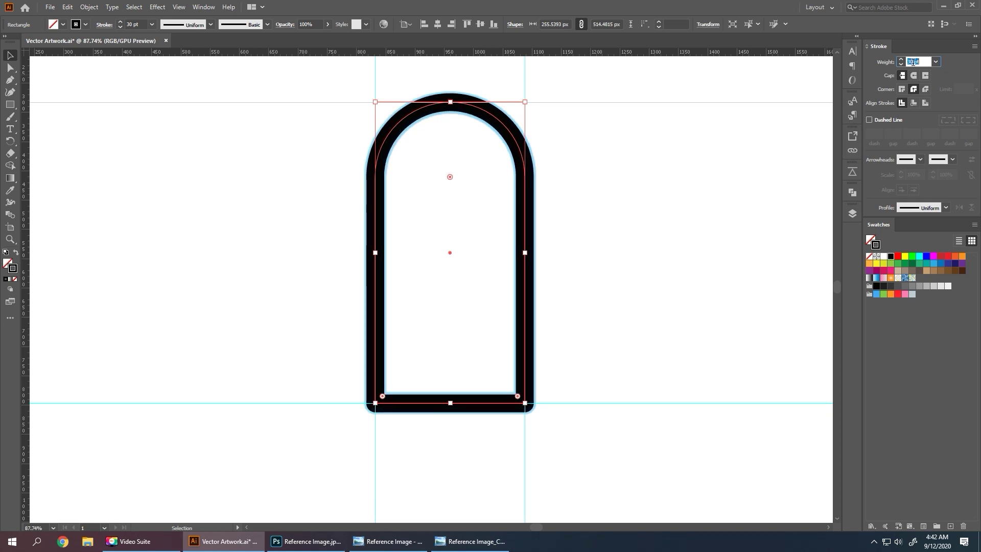
{"action": "scroll", "coordinate": [913, 62], "scroll_direction": "up", "scroll_amount": 2}
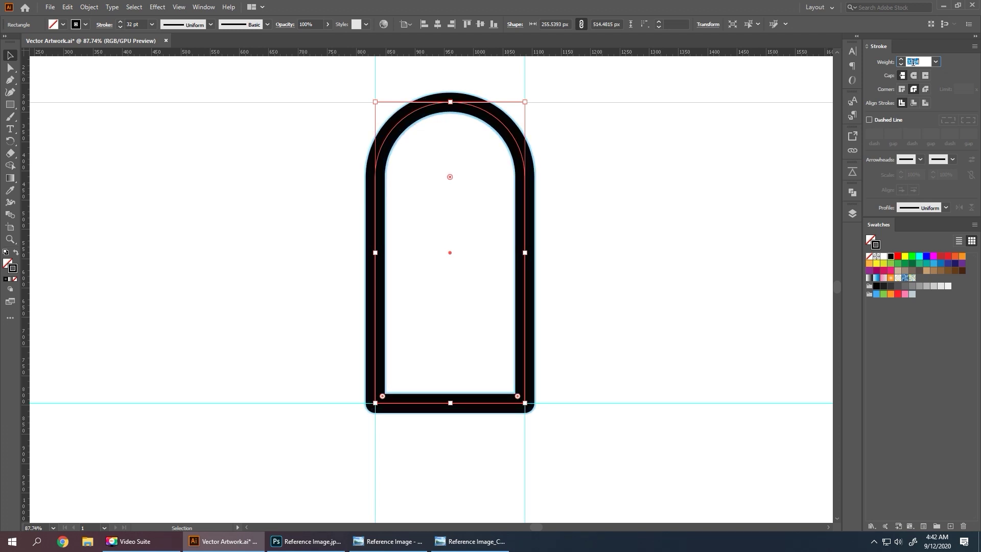
{"action": "scroll", "coordinate": [913, 61], "scroll_direction": "up", "scroll_amount": 1}
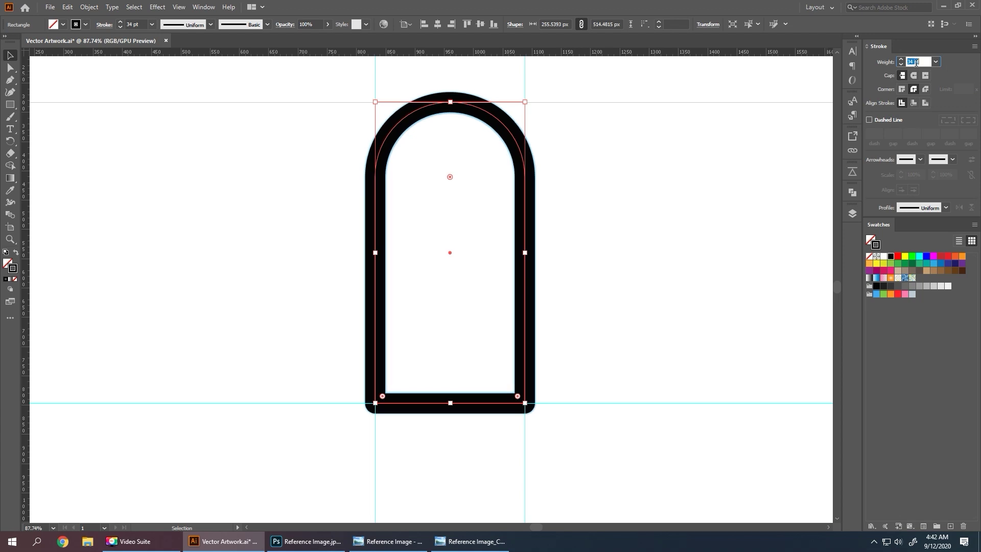
{"action": "scroll", "coordinate": [914, 62], "scroll_direction": "up", "scroll_amount": 1}
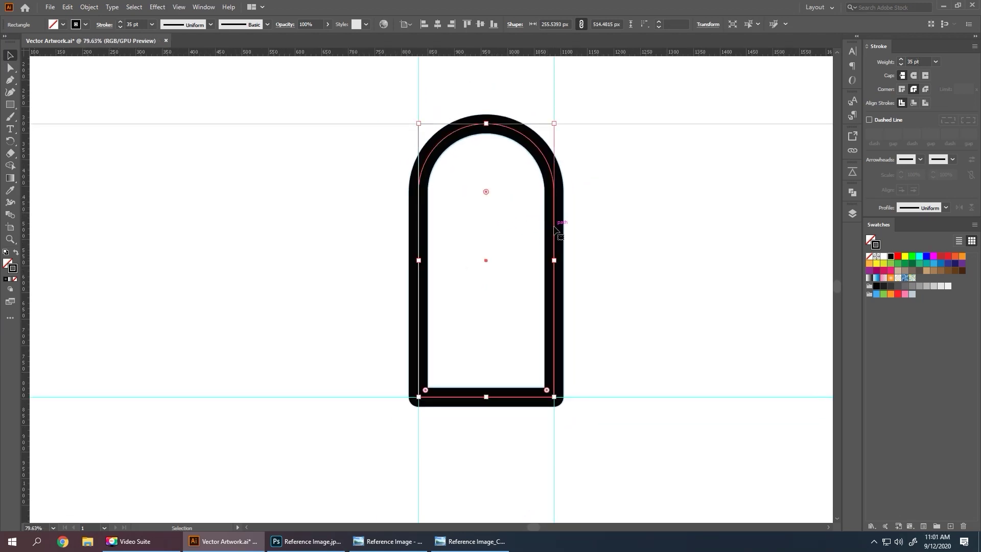
Move the arched outline horizontally to the left, clear of the reference image.
{"action": "left_click_drag", "start_coordinate": [561, 224], "coordinate": [356, 223]}
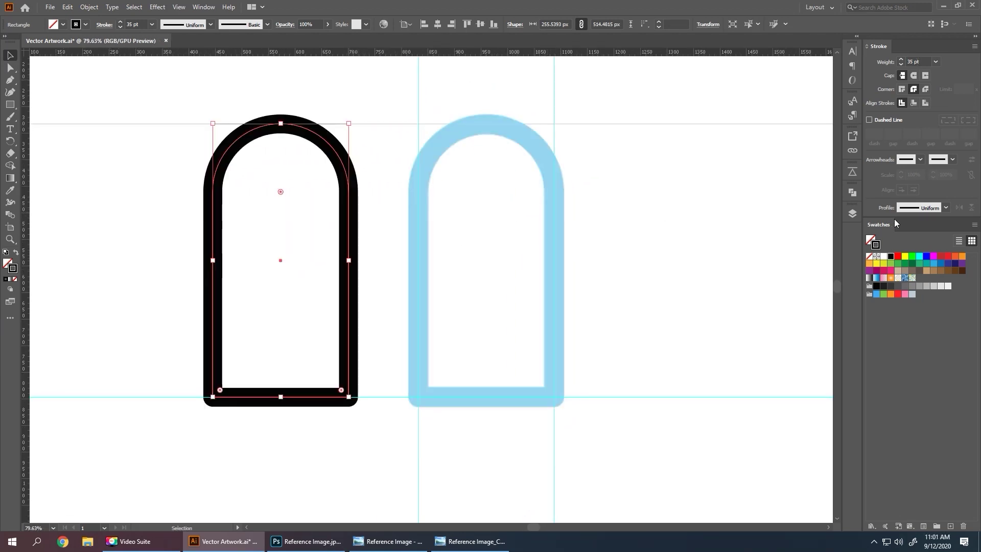
Colour the arched outline's stroke with a medium blue swatch and inspect the anchor points along its path.
{"action": "left_click", "coordinate": [933, 264]}
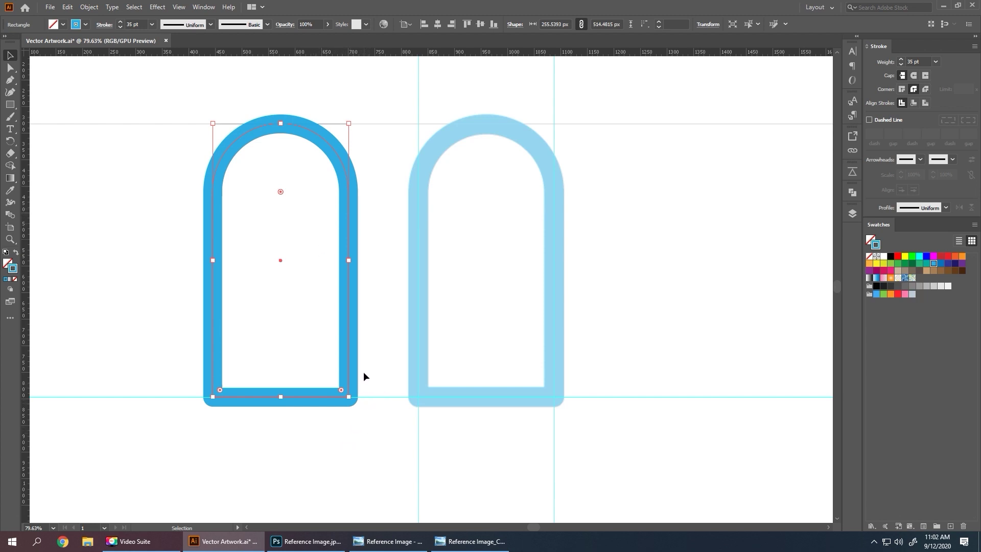
{"action": "key", "text": "a"}
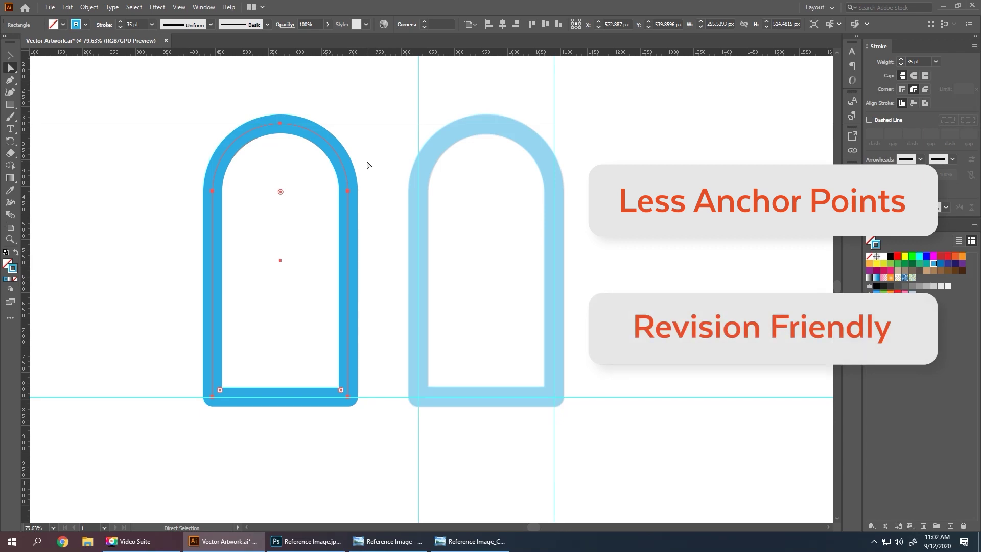
{"action": "key", "text": "v"}
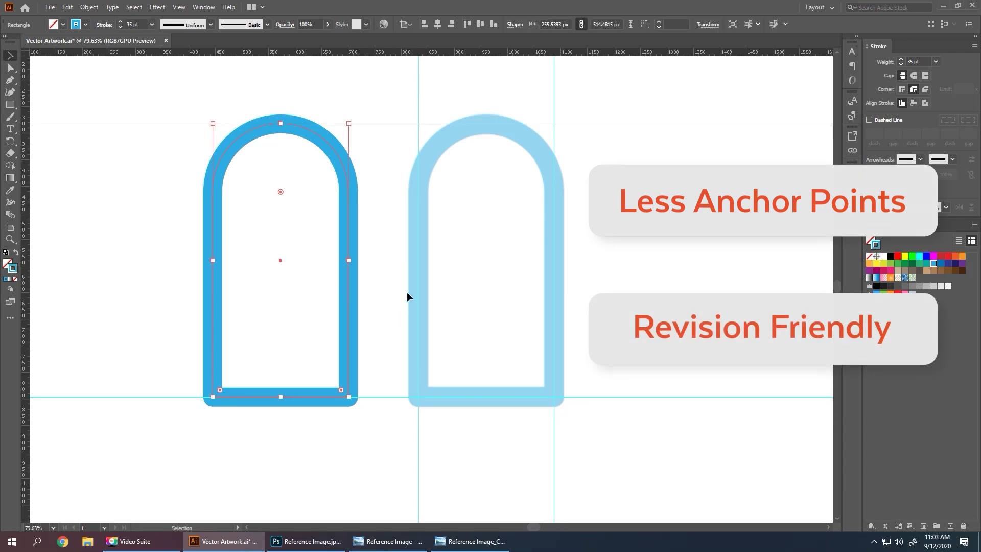
Switch to Windows Photo Viewer and examine the building line artwork in Reference Image_Complex up close, comparing it with the simple reference image.
{"action": "left_click", "coordinate": [467, 541]}
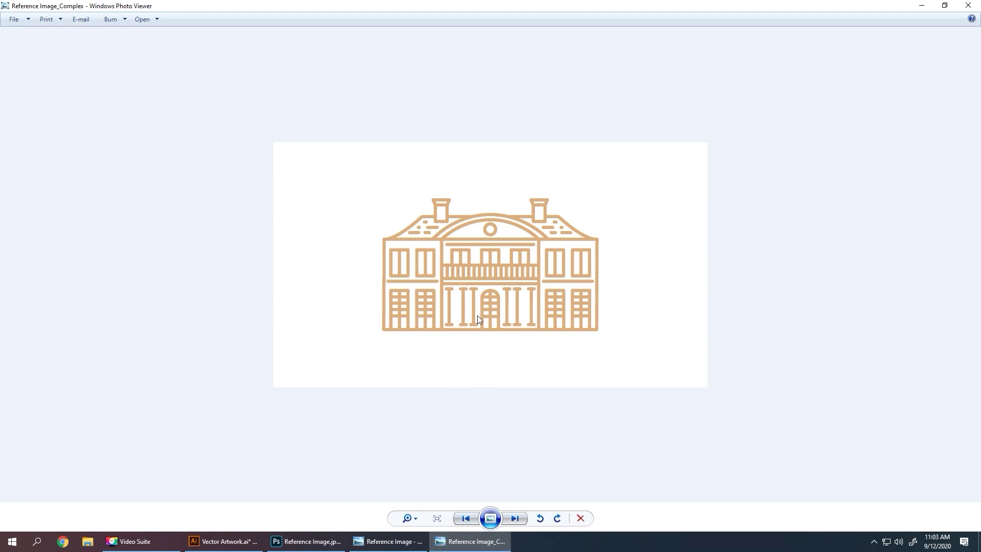
{"action": "scroll", "coordinate": [466, 277], "scroll_direction": "up", "scroll_amount": 2}
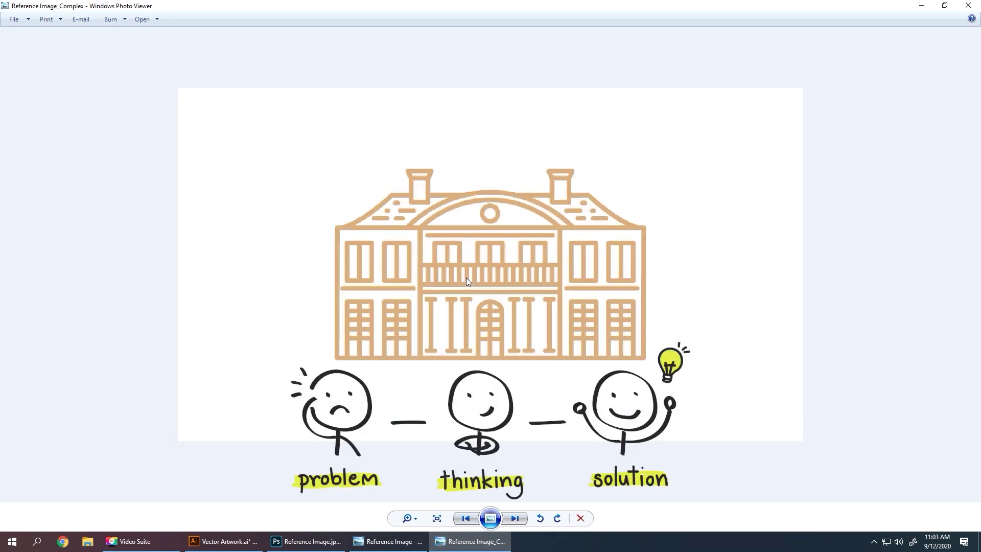
{"action": "left_click", "coordinate": [466, 541]}
{"action": "left_click", "coordinate": [388, 541]}
{"action": "left_click", "coordinate": [465, 542]}
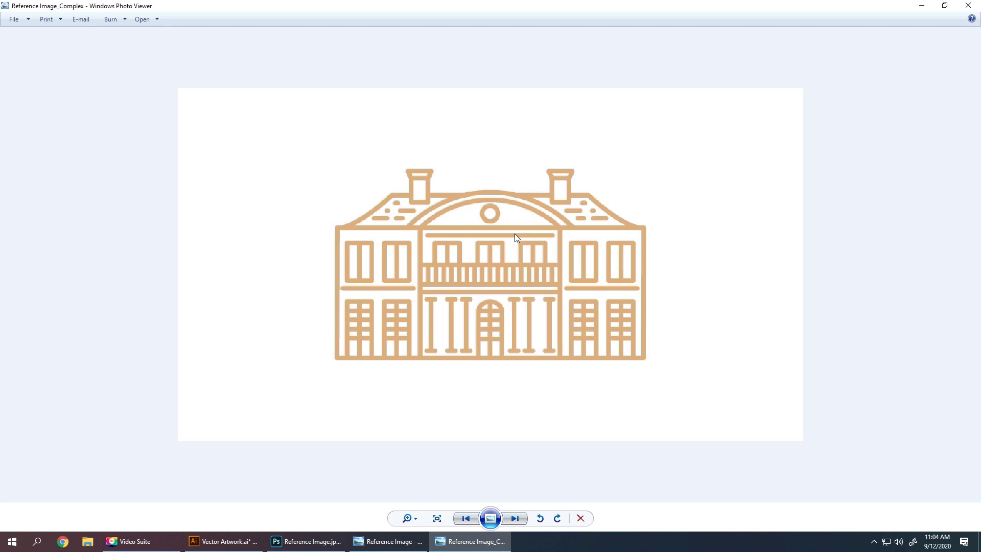
{"action": "scroll", "coordinate": [552, 194], "scroll_direction": "up", "scroll_amount": 2}
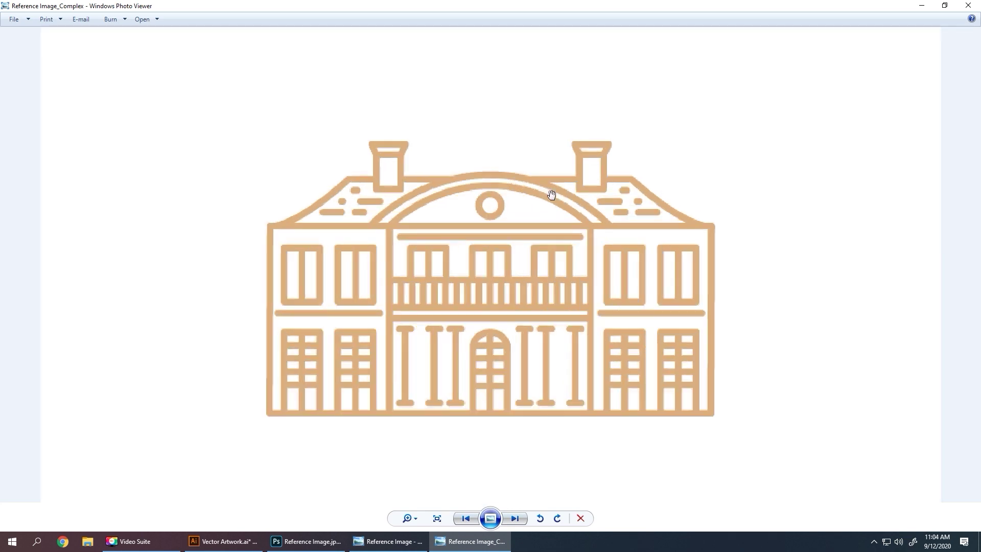